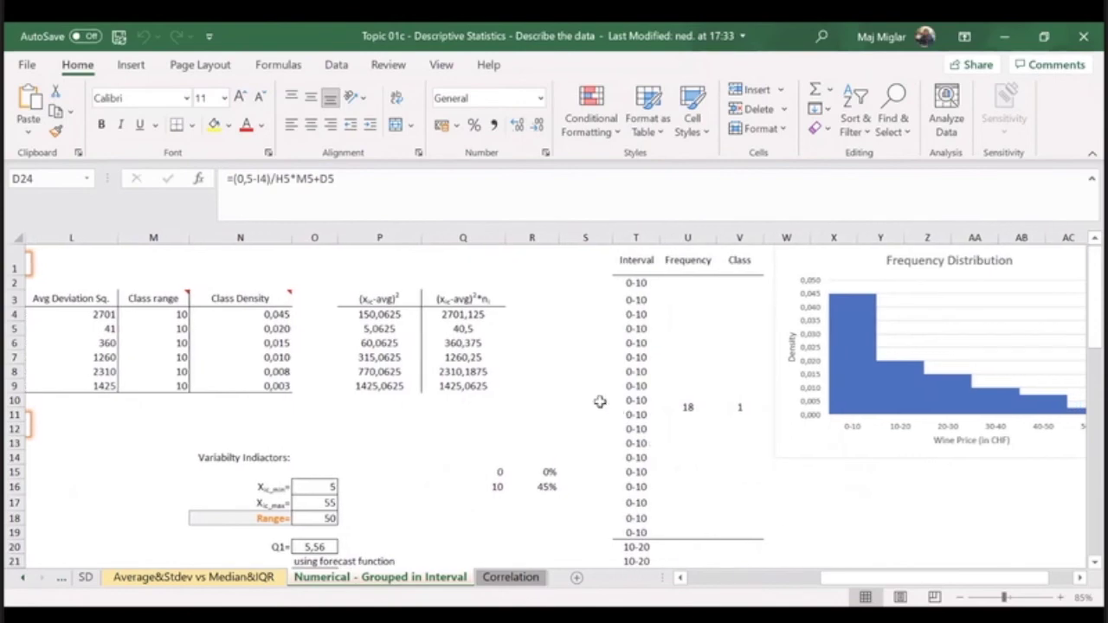
Fill the LL and UL header cells of the wine price frequency table with yellow
left_click_drag(845, 587, 718, 587)
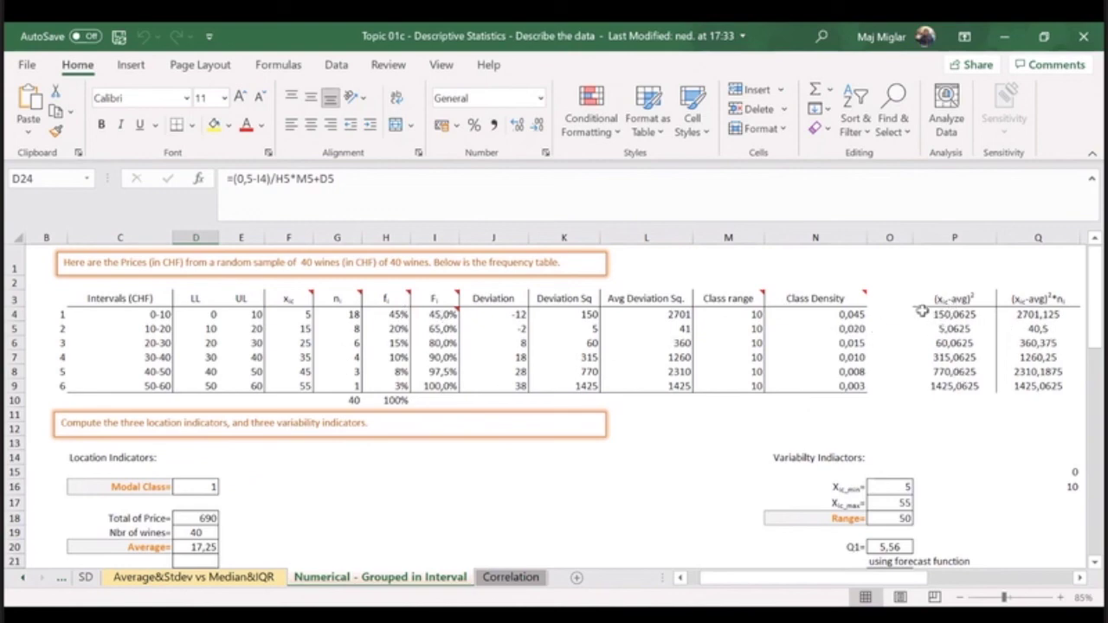
left_click_drag(196, 315, 247, 378)
left_click(214, 297)
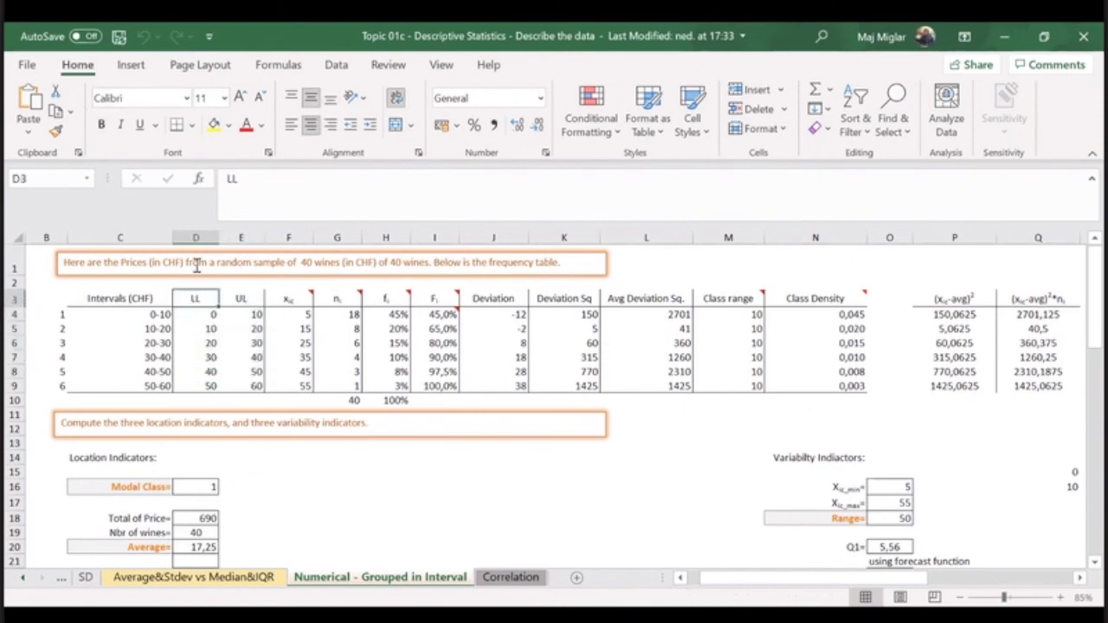
left_click_drag(216, 298, 251, 299)
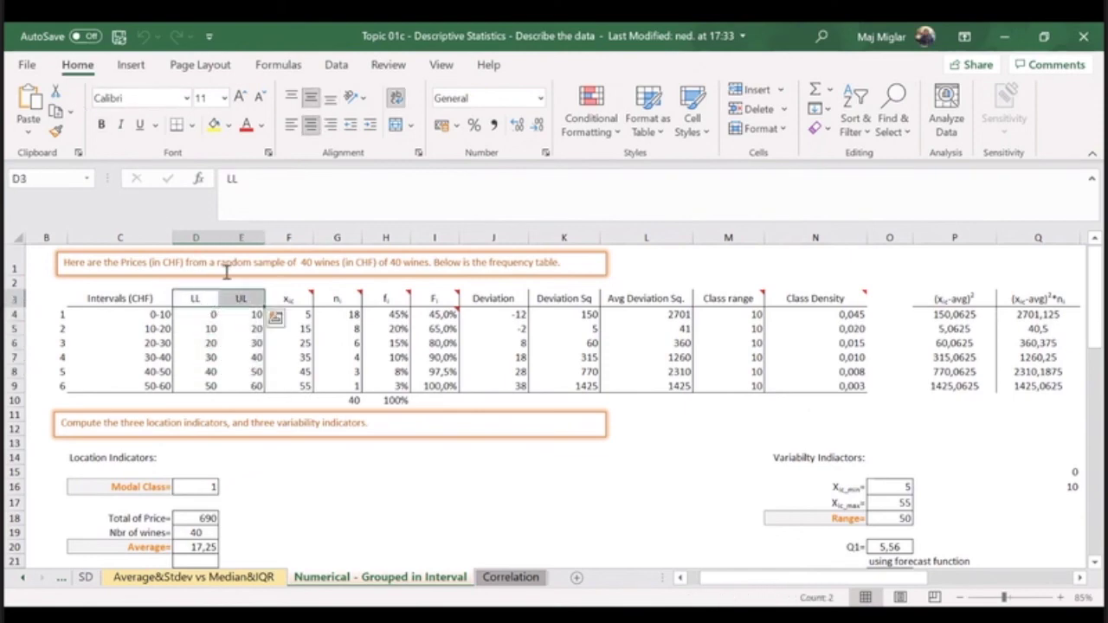
left_click(214, 124)
Fill the class midpoints in F4:F9 with yellow
left_click(223, 315)
left_click_drag(288, 315, 288, 386)
left_click(214, 123)
Examine the class midpoint formulas in F5 and F7, including the cells they reference
left_click(274, 327)
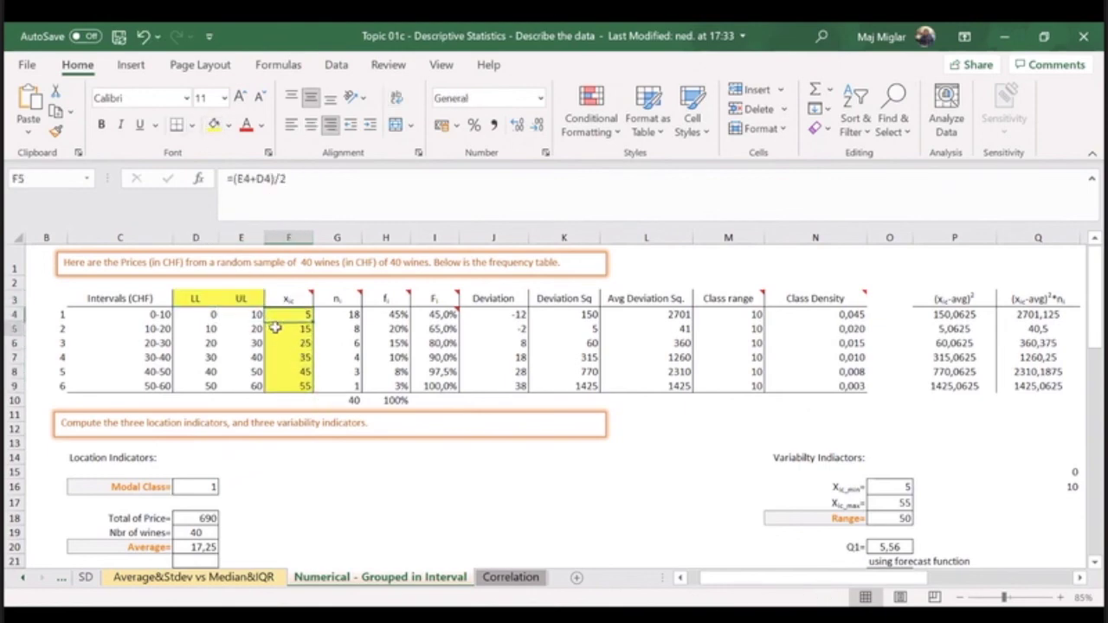
left_click(285, 357)
left_click(295, 181)
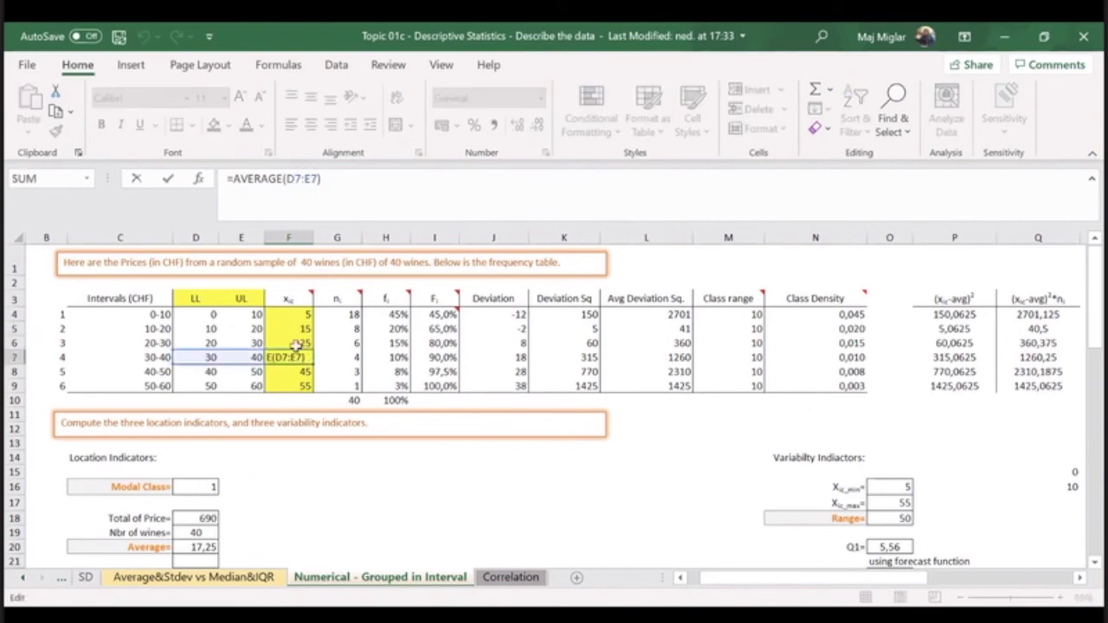
key("Escape")
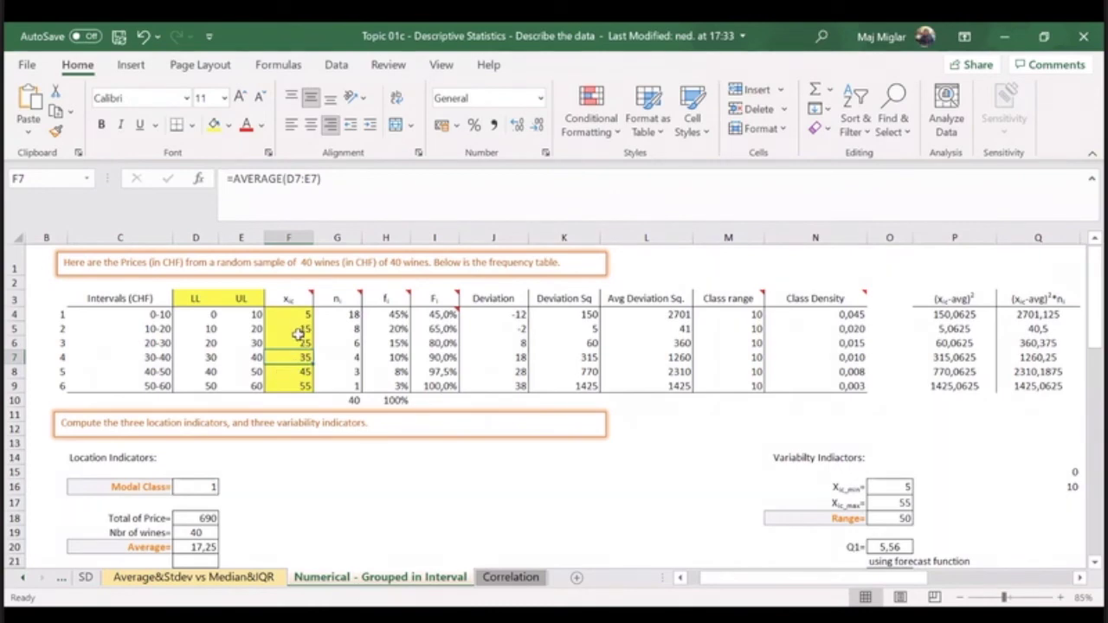
Fill the class frequencies in G4:G9 with light blue
left_click(340, 315)
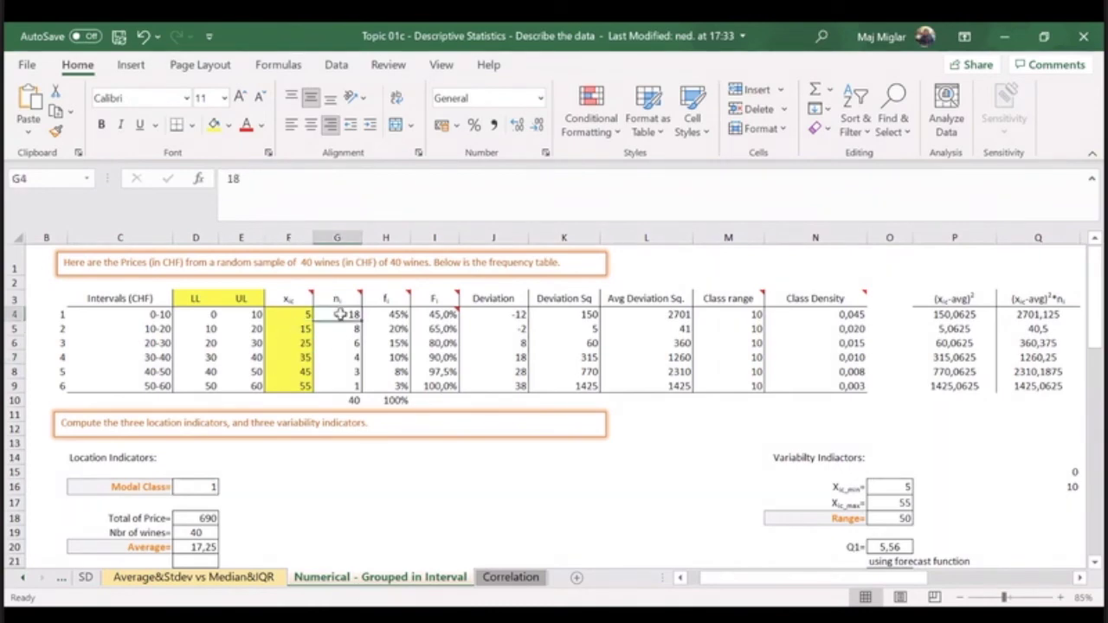
left_click_drag(345, 314, 342, 386)
left_click(229, 124)
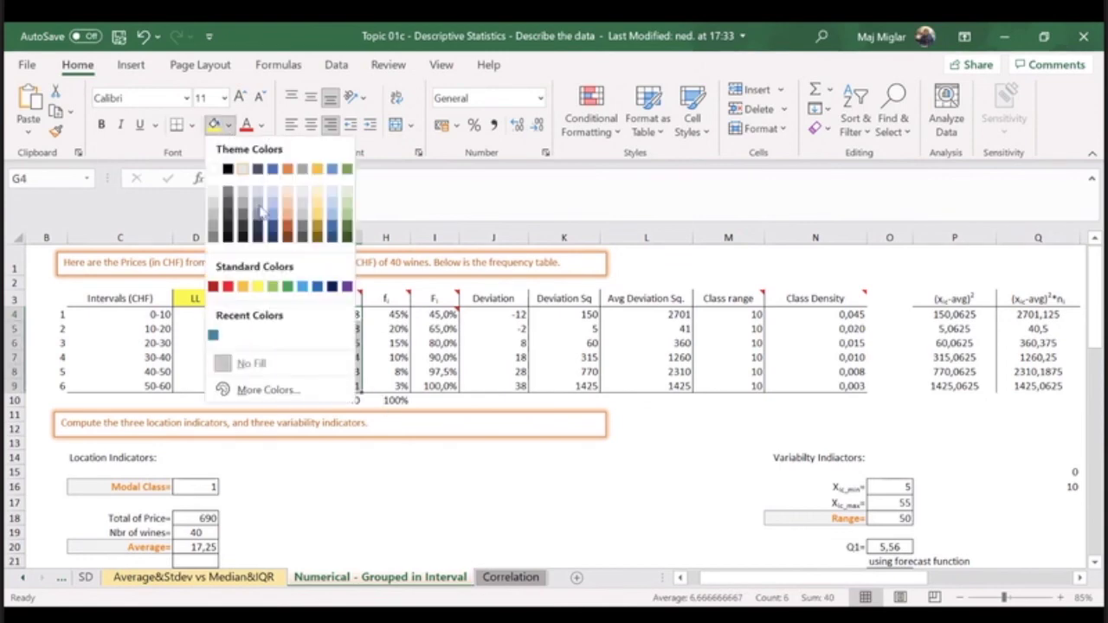
left_click(275, 199)
left_click(364, 376)
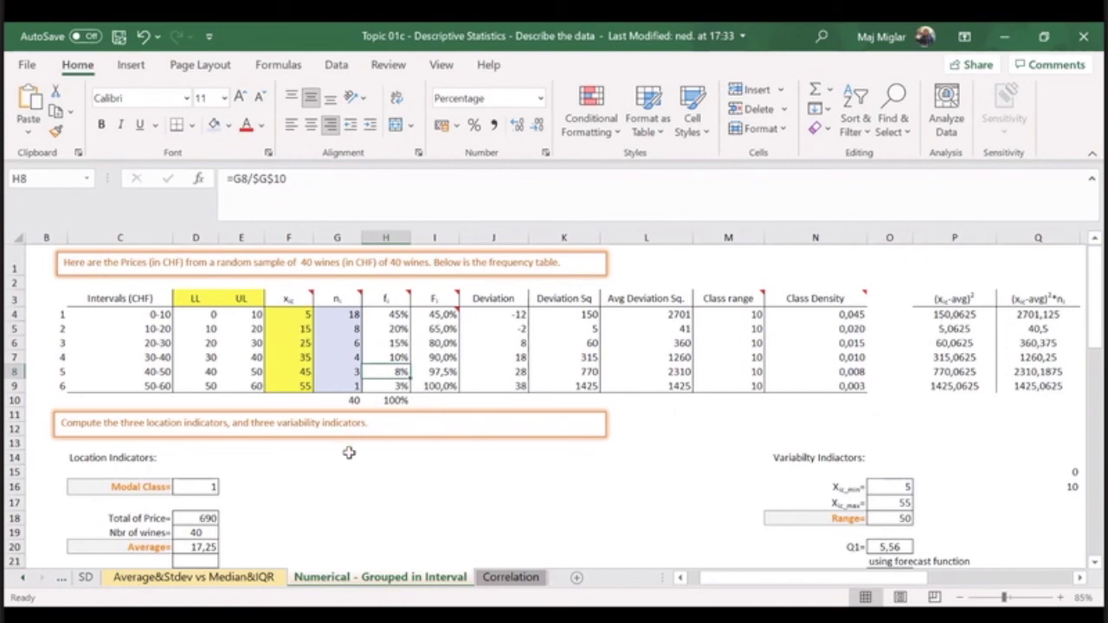
Examine which cells the first squared deviation formula in P4 references
scroll(370, 499, "down", 1)
scroll(373, 497, "up", 1)
left_click(944, 315)
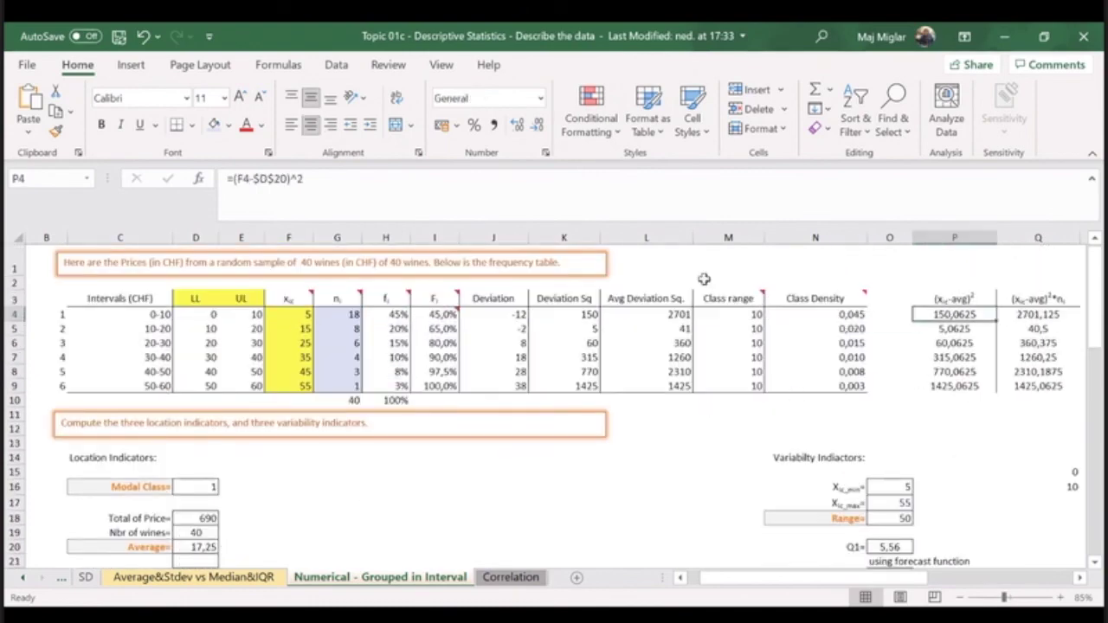
left_click(260, 189)
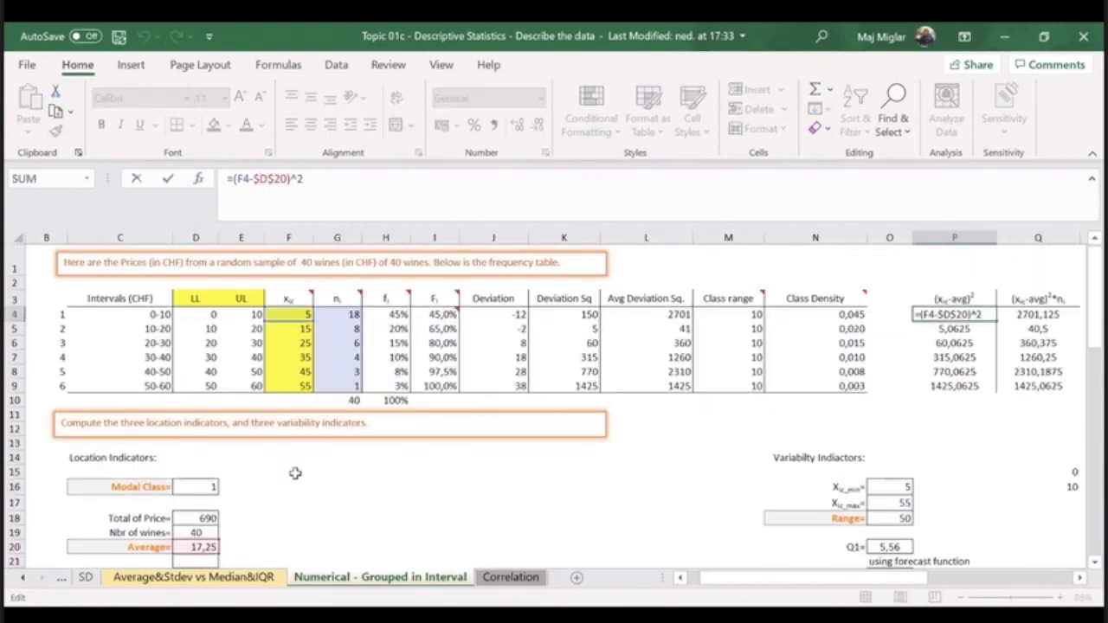
key("Escape")
Examine the Average formula in D20 and the ranges used by the Total of Price formula in D18
left_click(199, 550)
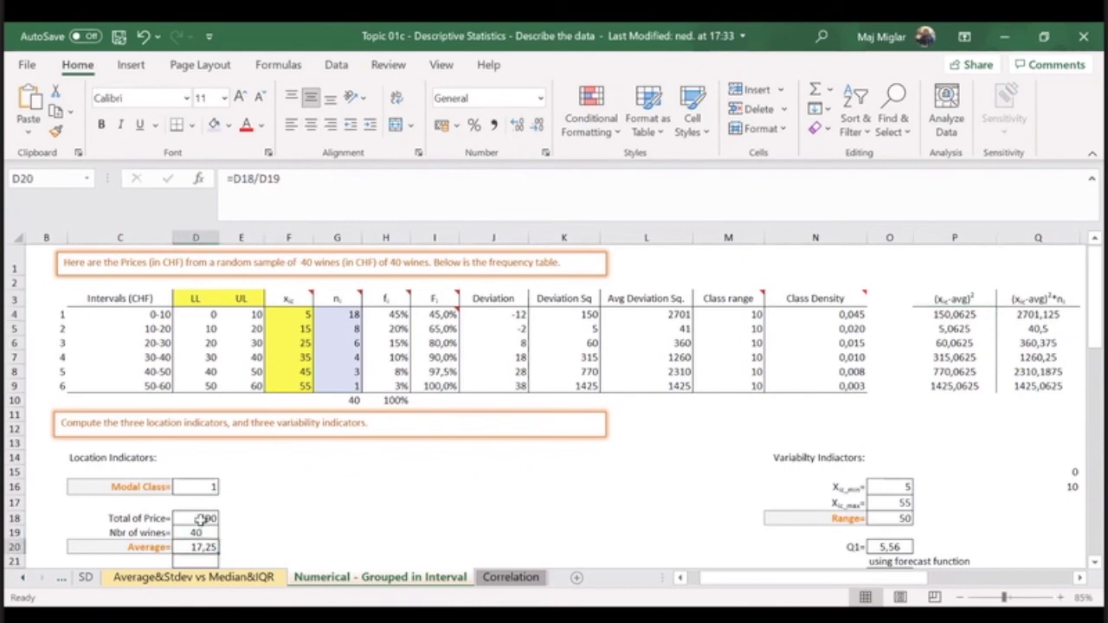
left_click(200, 520)
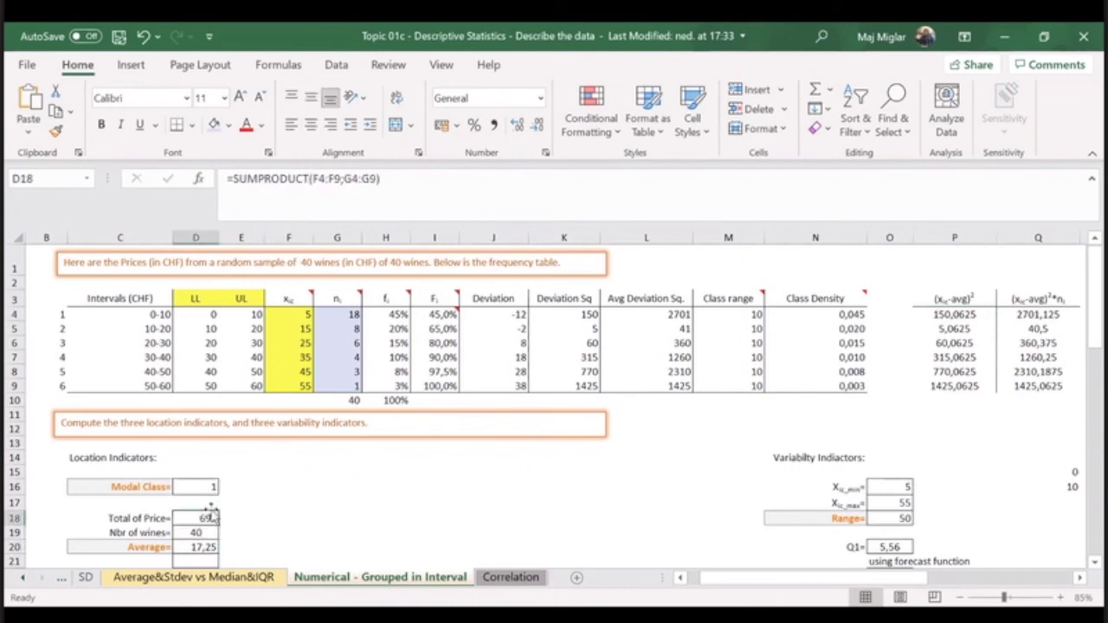
left_click(351, 178)
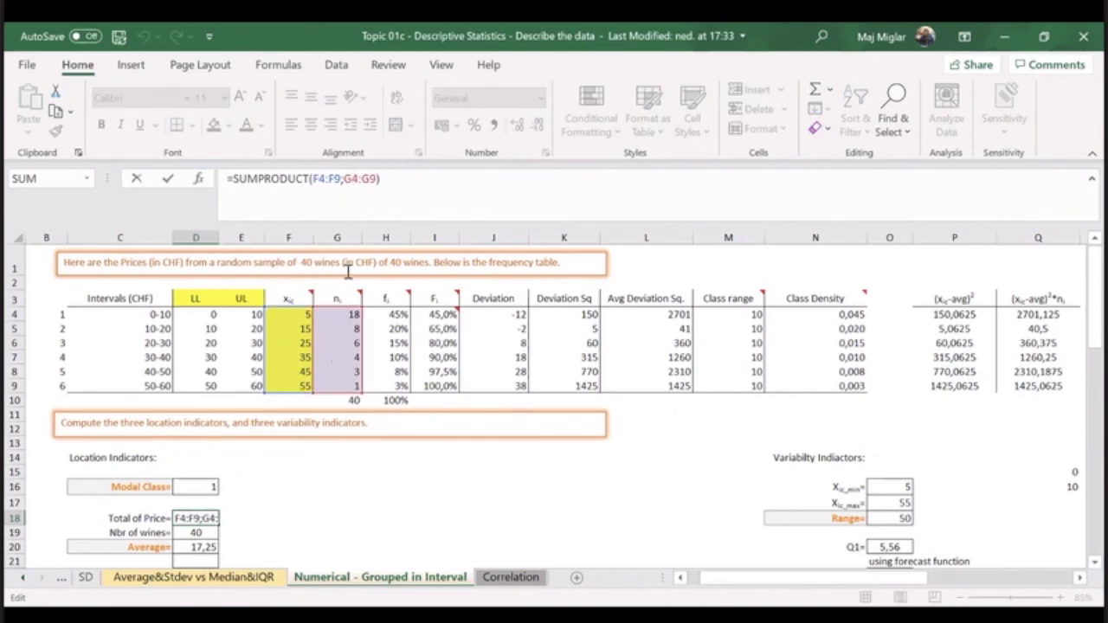
mouse_move(338, 298)
key("Escape")
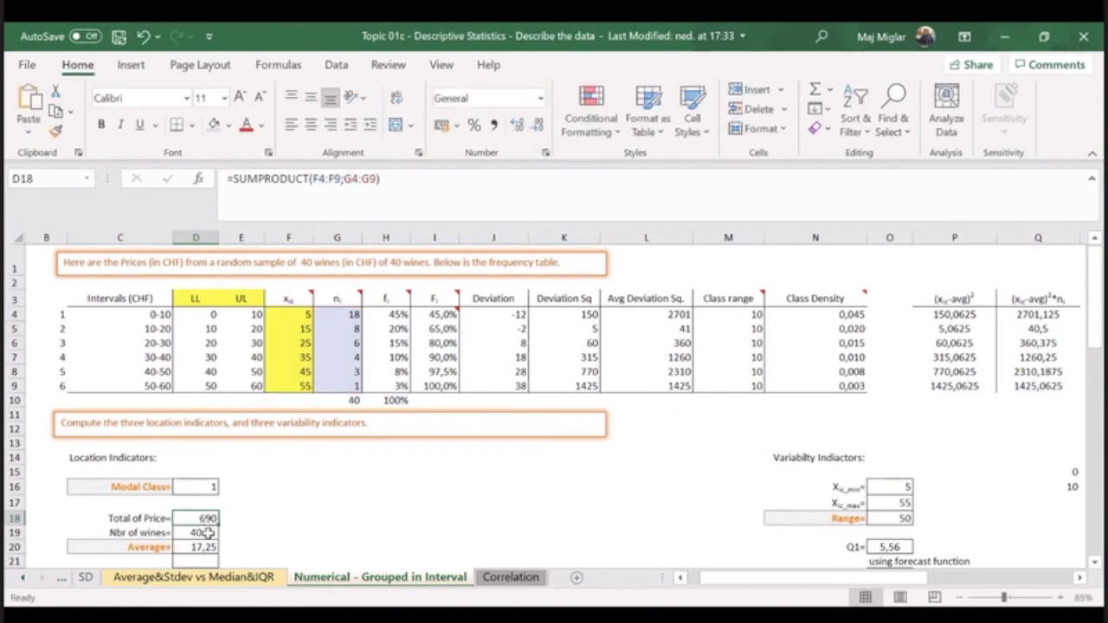
Trace the number of wines in D19 to the frequency total in G10, and check the cells referenced by the Average formula
left_click(208, 533)
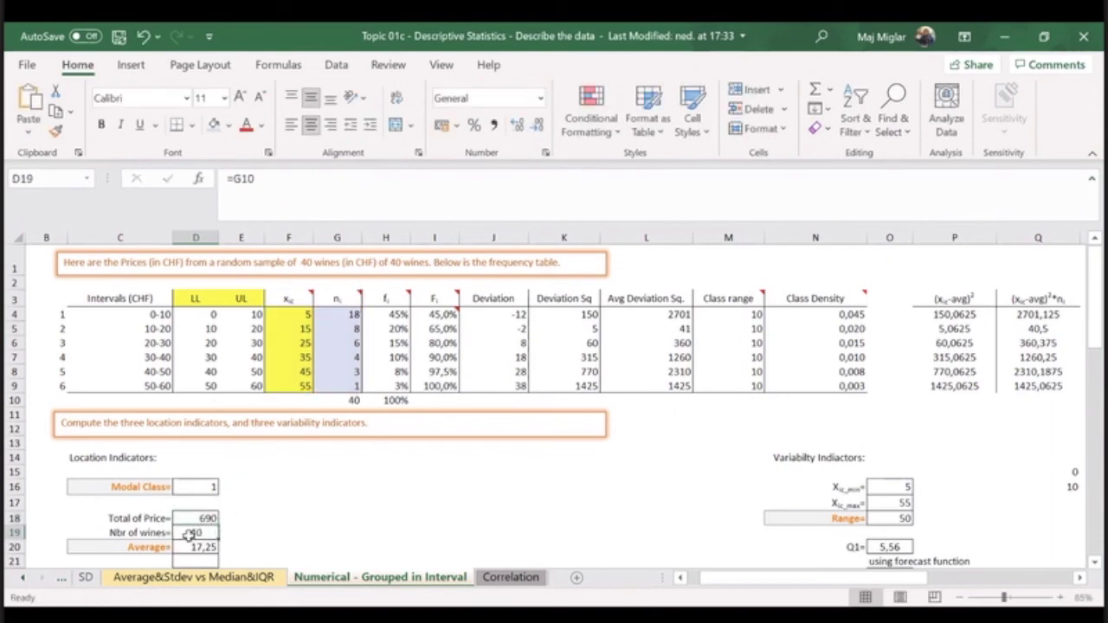
left_click(347, 403)
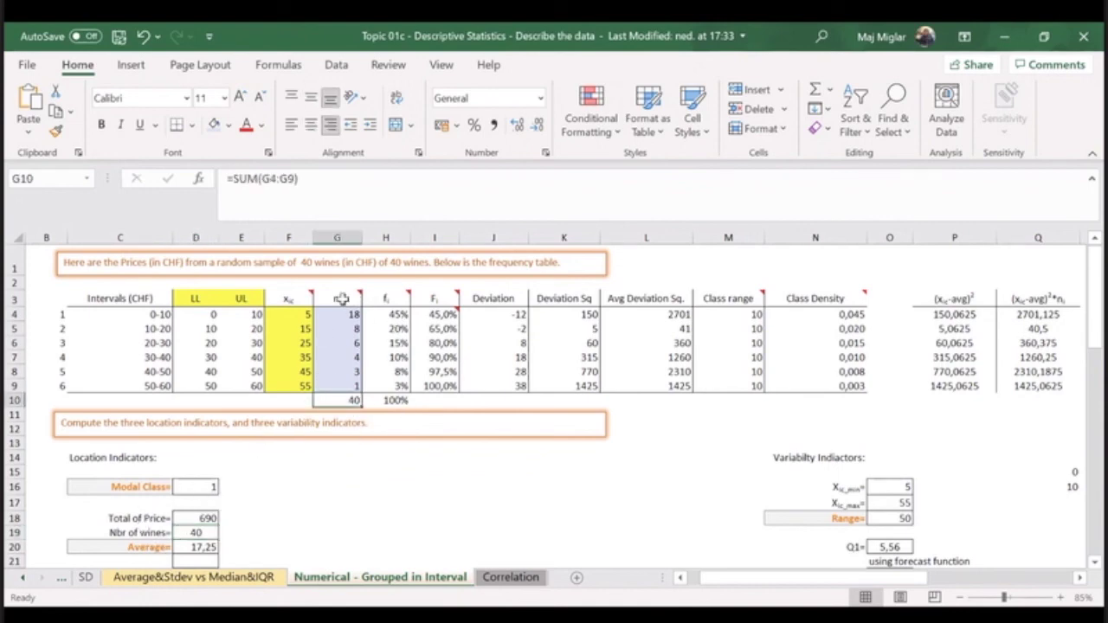
left_click(204, 545)
left_click(286, 186)
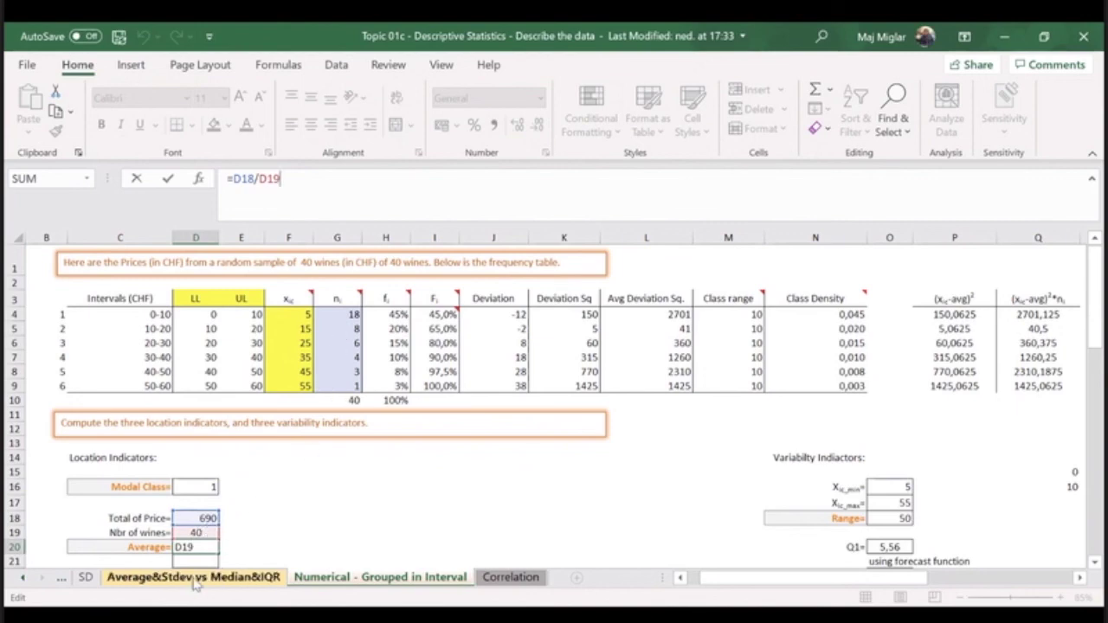
left_click(288, 517)
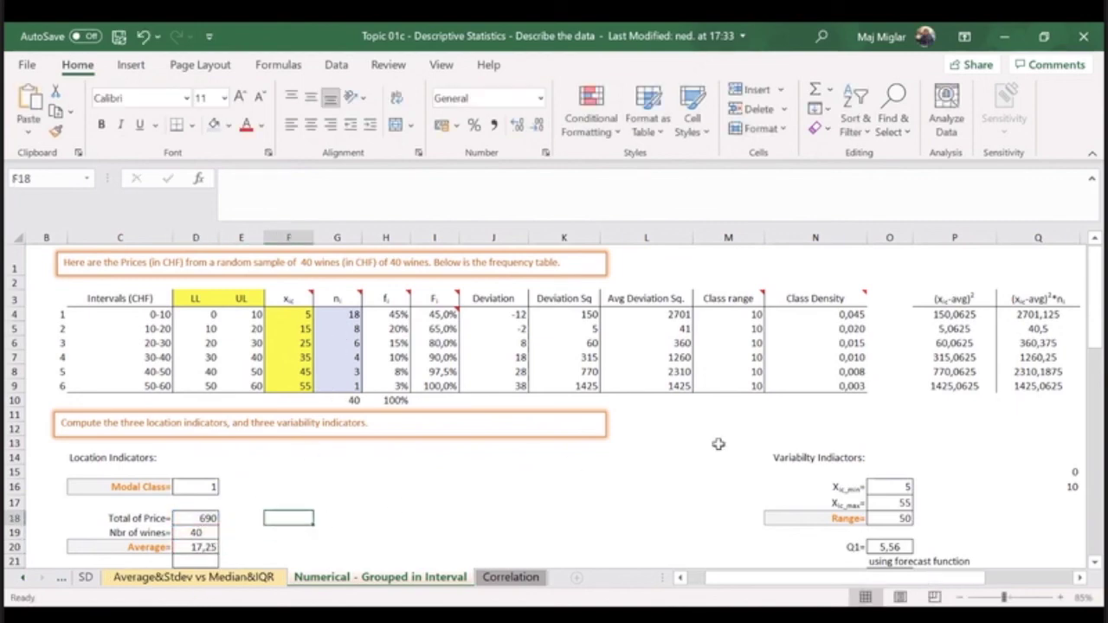
Review how the squared deviation formula in P4 combines the class midpoint with the fixed average cell
left_click(922, 314)
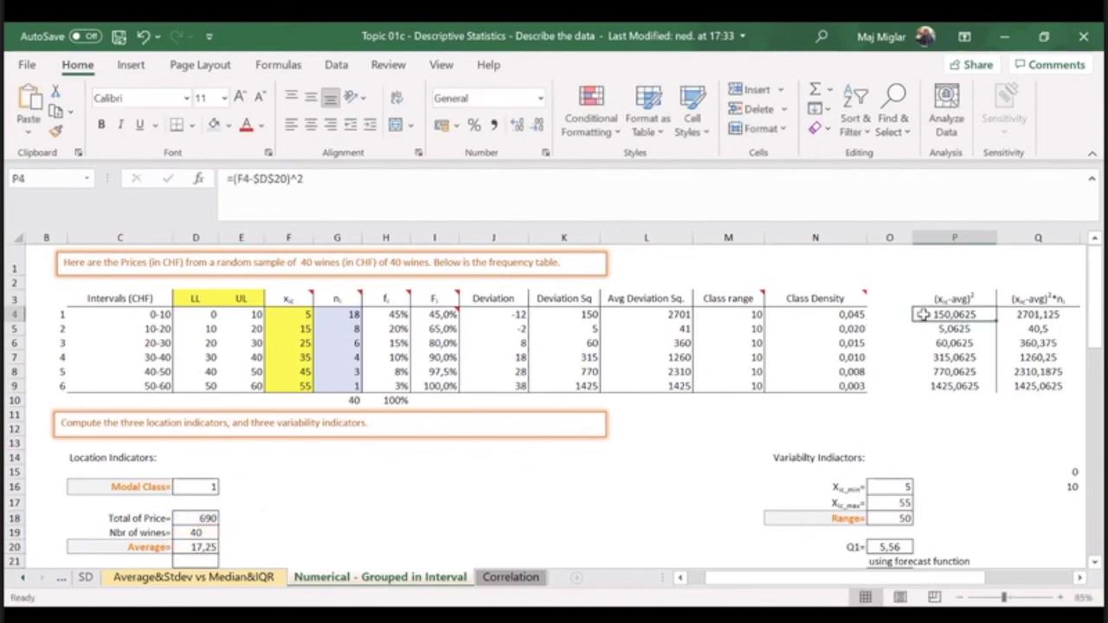
left_click(343, 200)
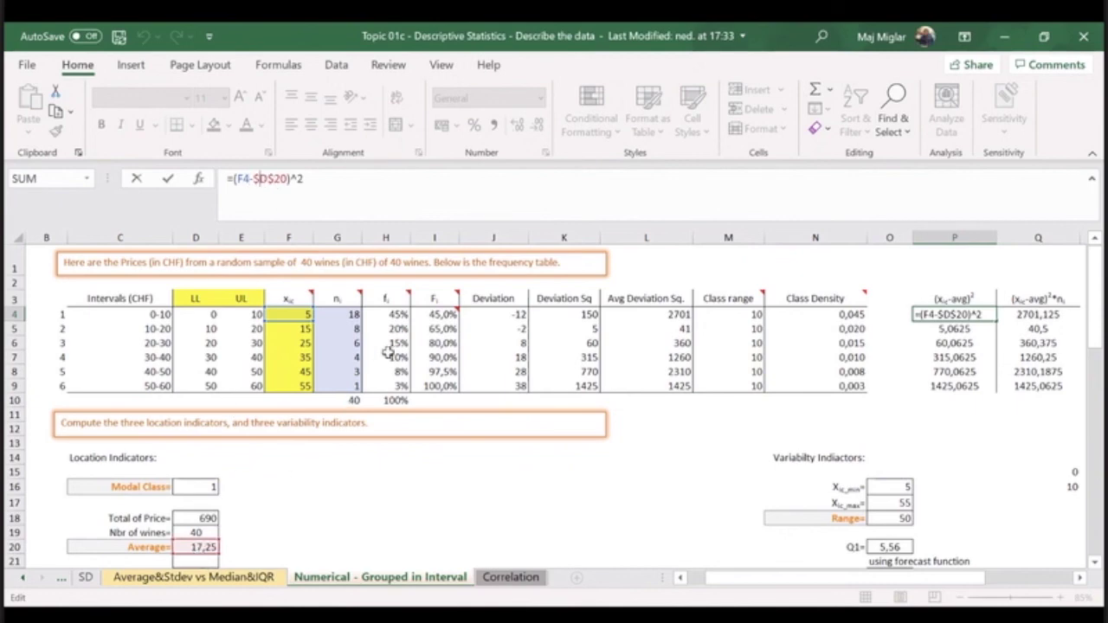
left_click(345, 320)
left_click(939, 313)
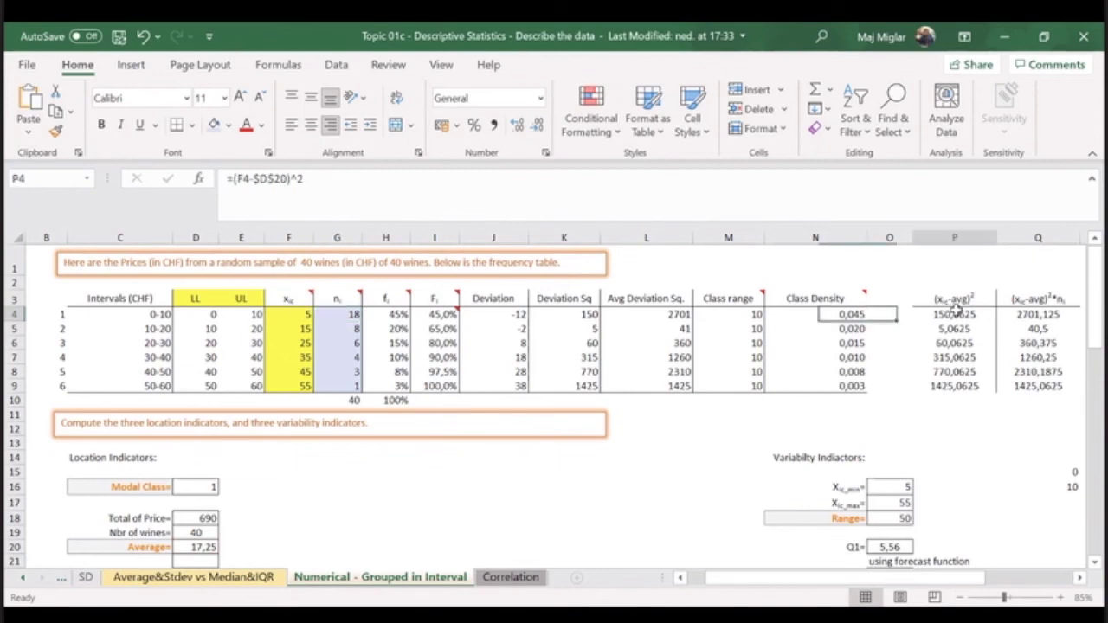
left_click(425, 177)
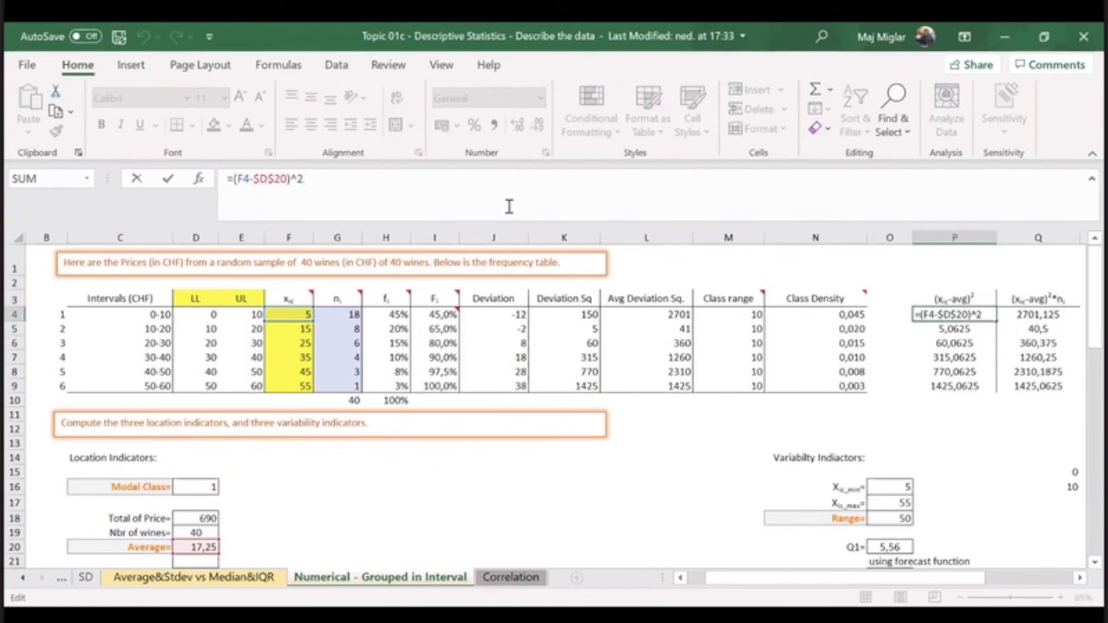
key("Escape")
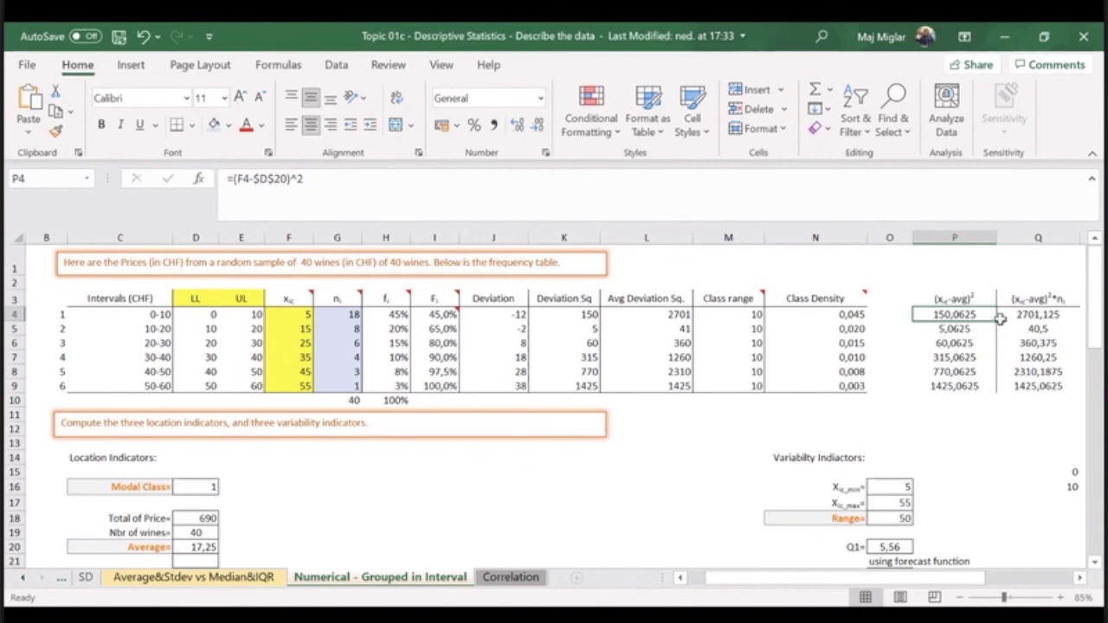
Check the squared deviation formula in P5 and the frequency-weighted formula in Q4
left_click(969, 330)
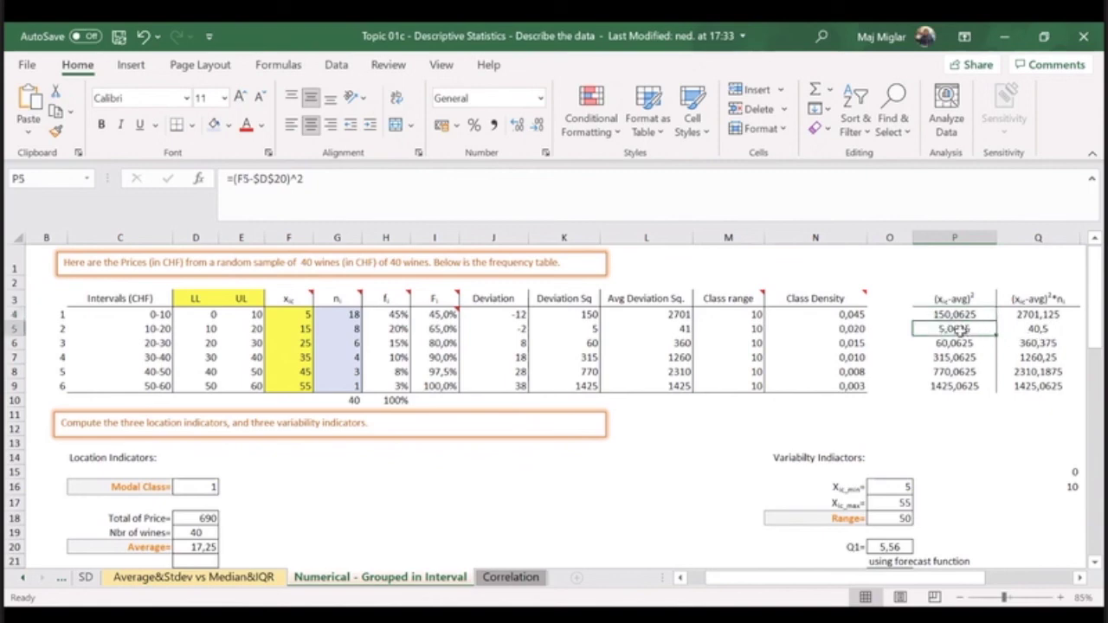
left_click(1047, 316)
left_click(527, 203)
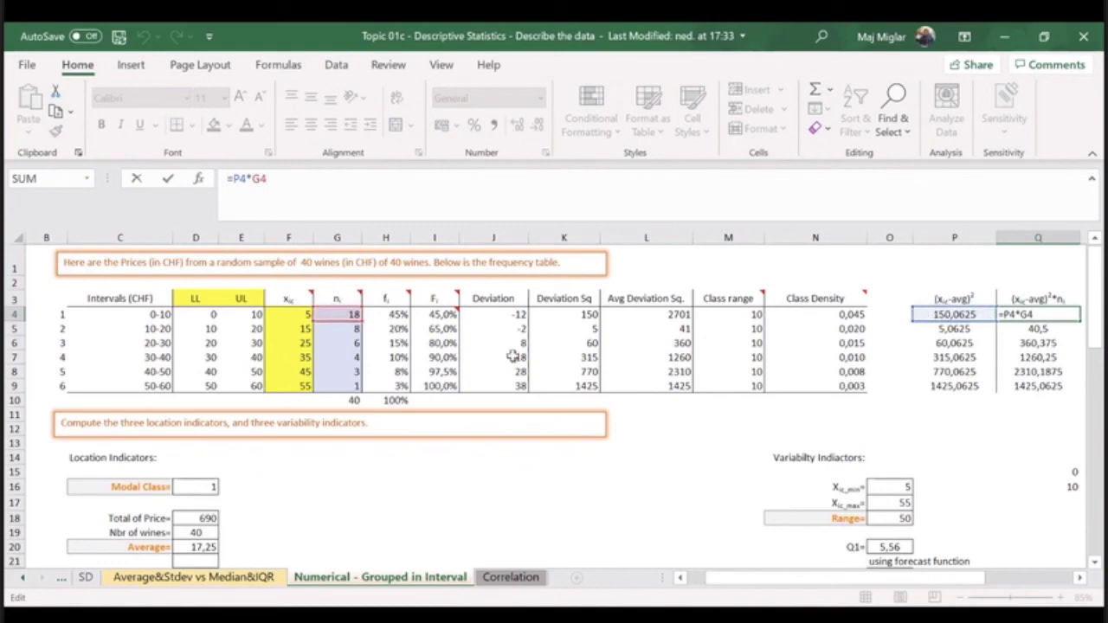
key("ctrl+Return")
Add a SUM of the weighted squared deviations Q4:Q9 in cell Q10
left_click_drag(731, 577, 779, 578)
left_click(885, 396)
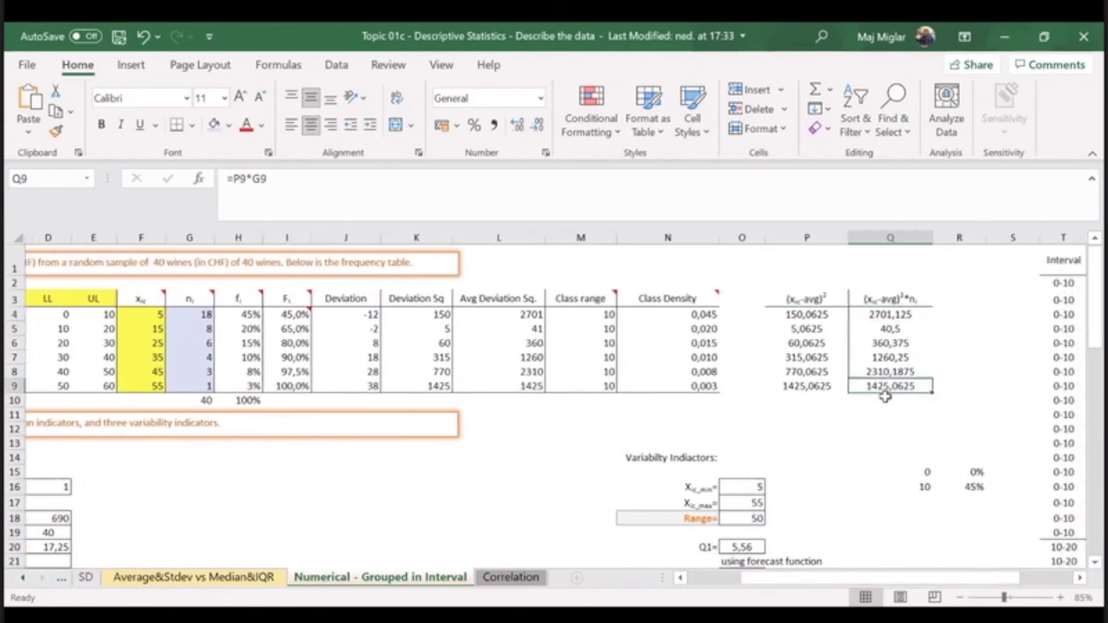
left_click(277, 64)
left_click(84, 102)
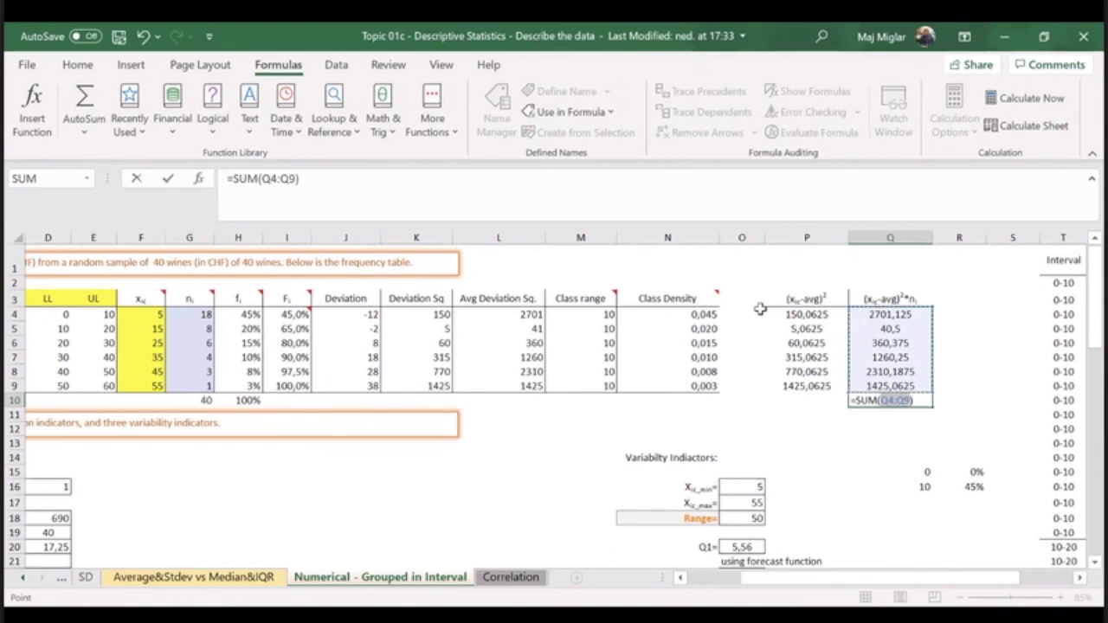
key("Return")
Examine the Variance formula in O26 against the weighted squared deviations in Q4:Q9 and the frequency total in G10
scroll(816, 343, "down", 2)
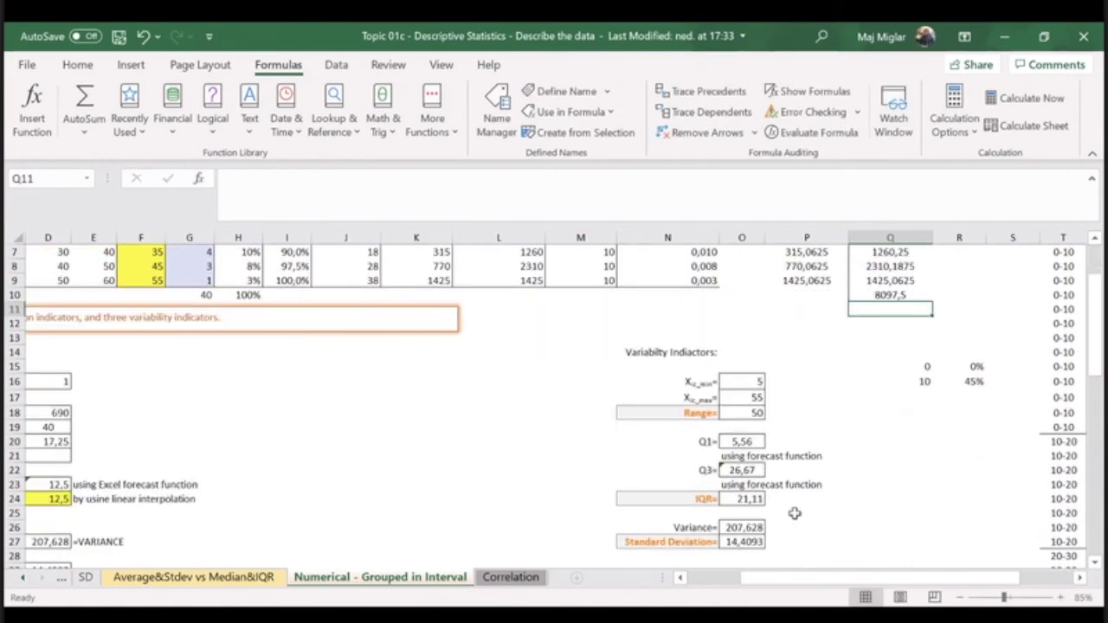
scroll(779, 502, "up", 2)
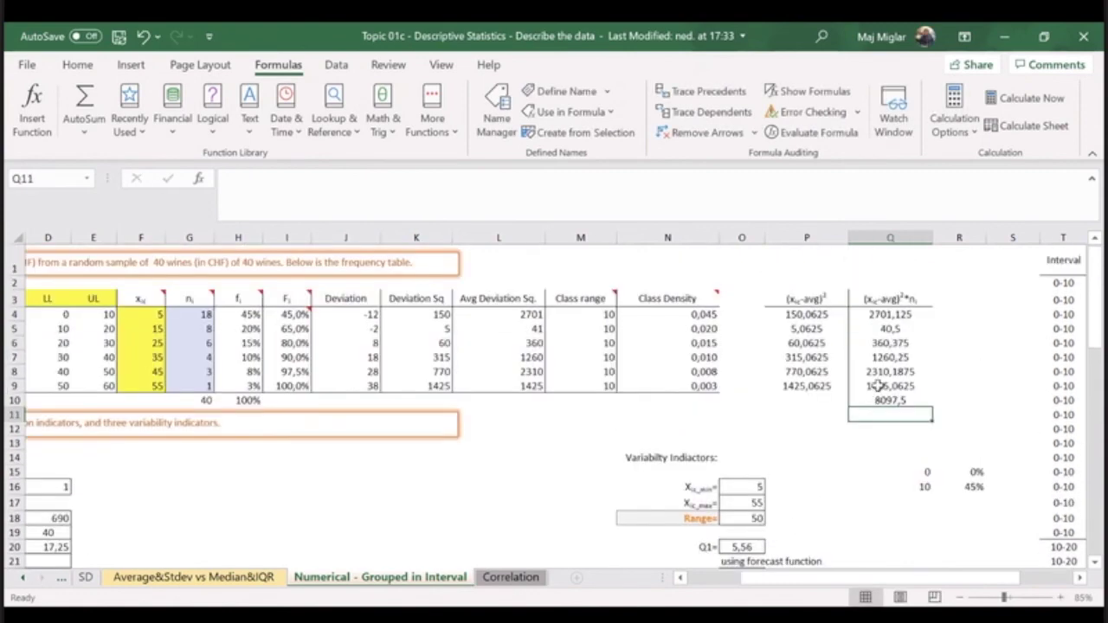
scroll(878, 385, "down", 3)
left_click(742, 487)
scroll(710, 458, "up", 2)
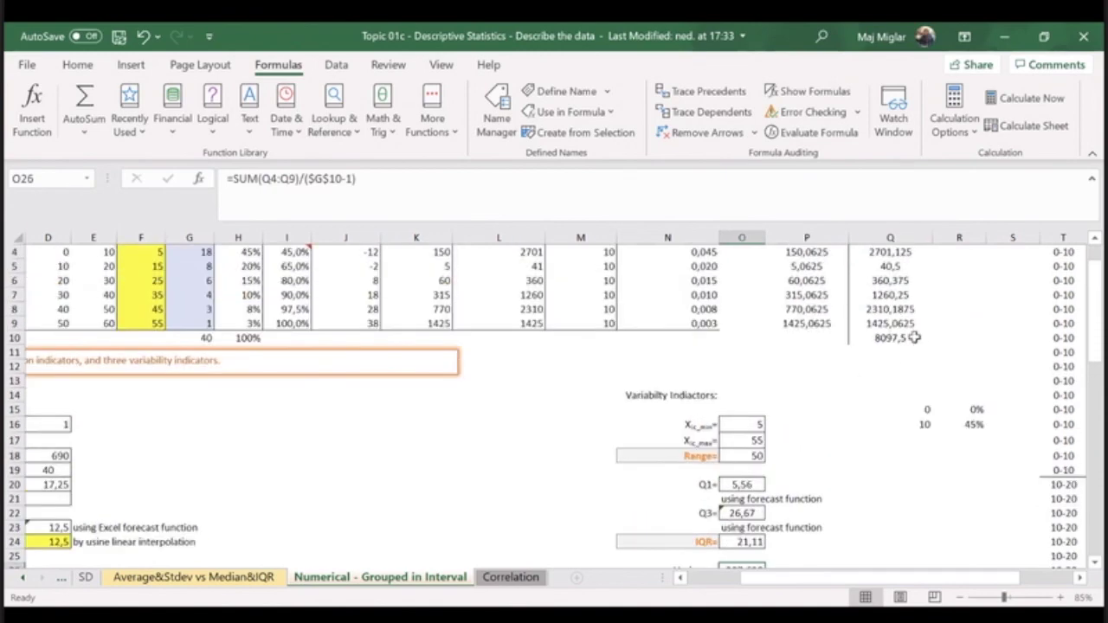
left_click(275, 179)
scroll(614, 343, "up", 1)
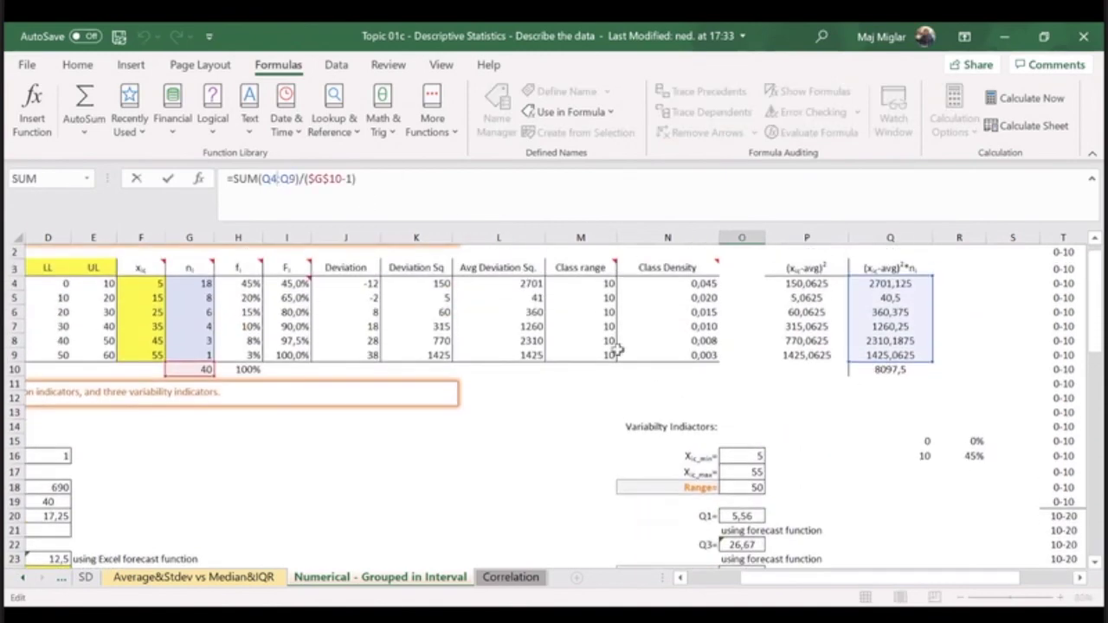
scroll(629, 358, "down", 2)
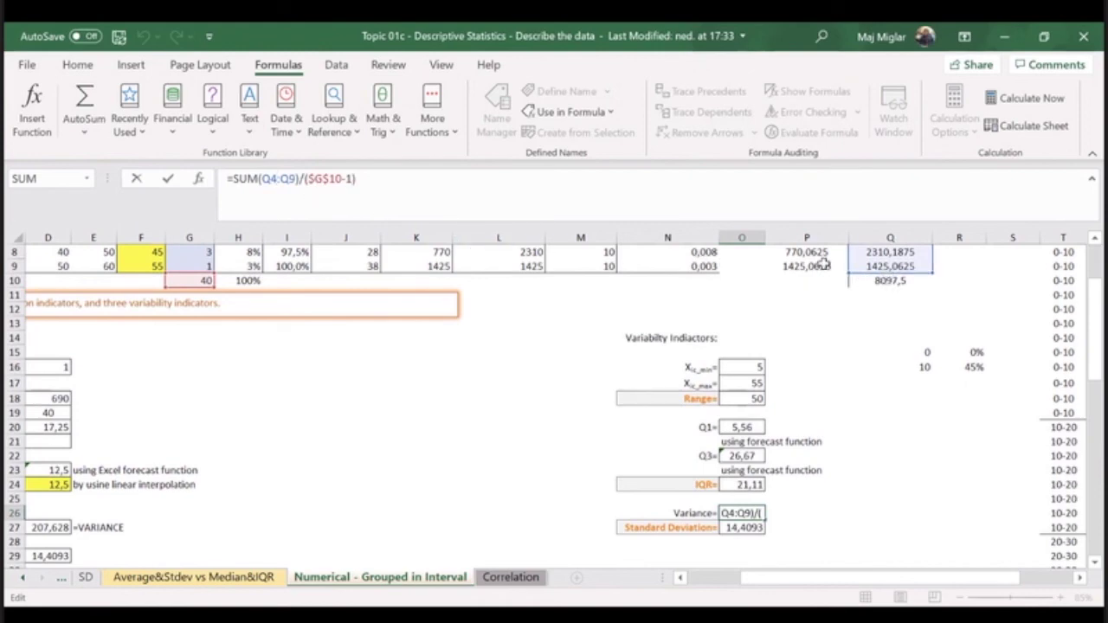
scroll(870, 276, "up", 1)
scroll(866, 271, "up", 1)
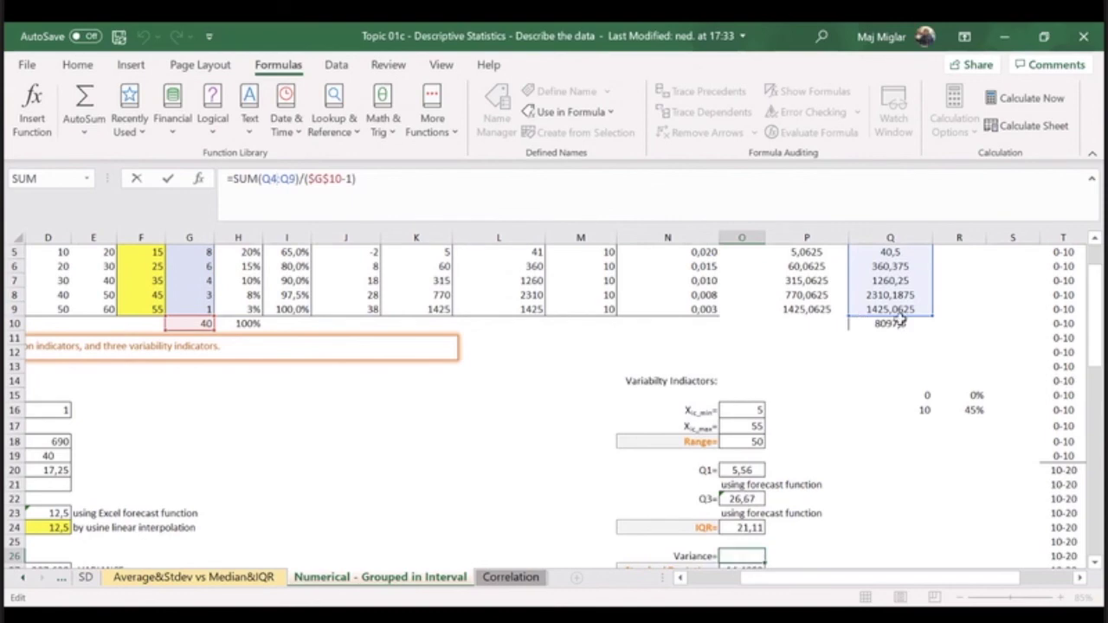
scroll(892, 312, "up", 2)
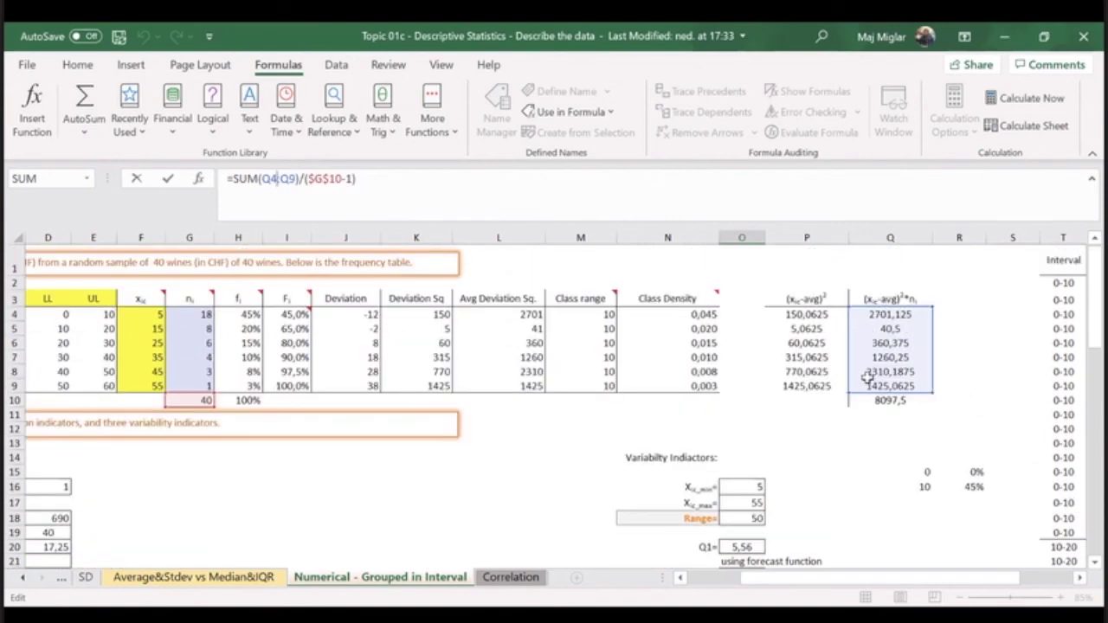
scroll(606, 347, "down", 2)
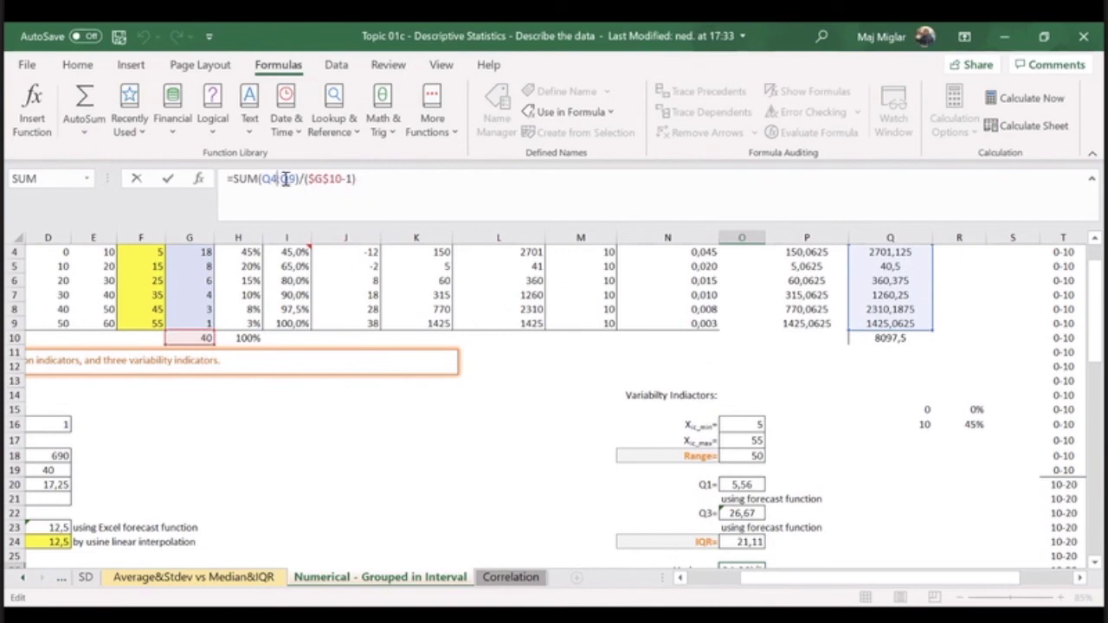
scroll(264, 420, "up", 2)
scroll(266, 423, "down", 3)
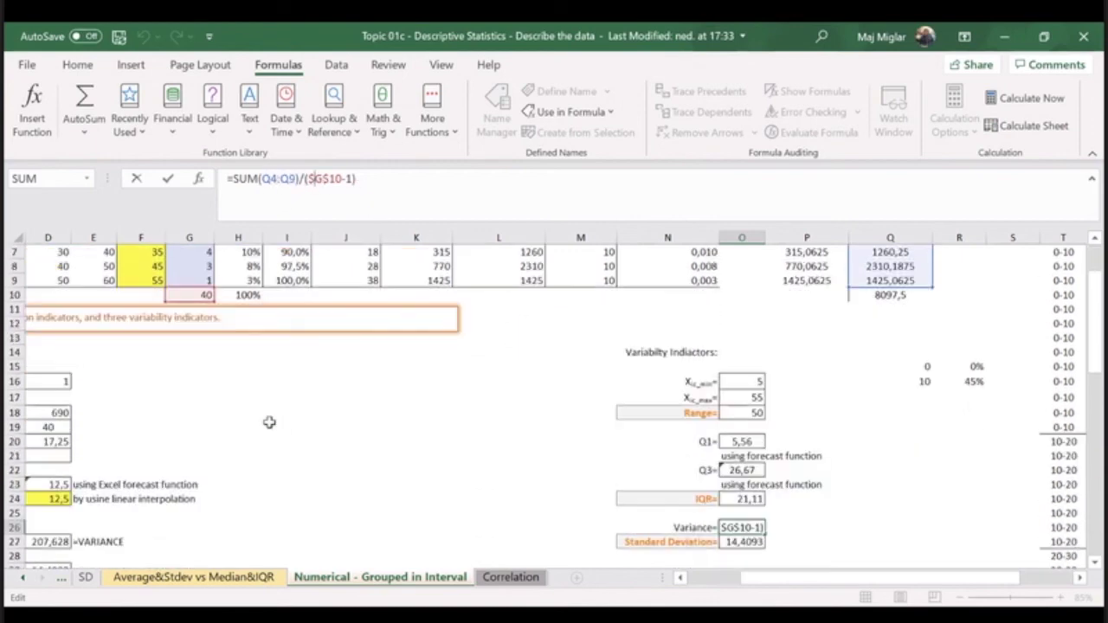
scroll(260, 422, "up", 3)
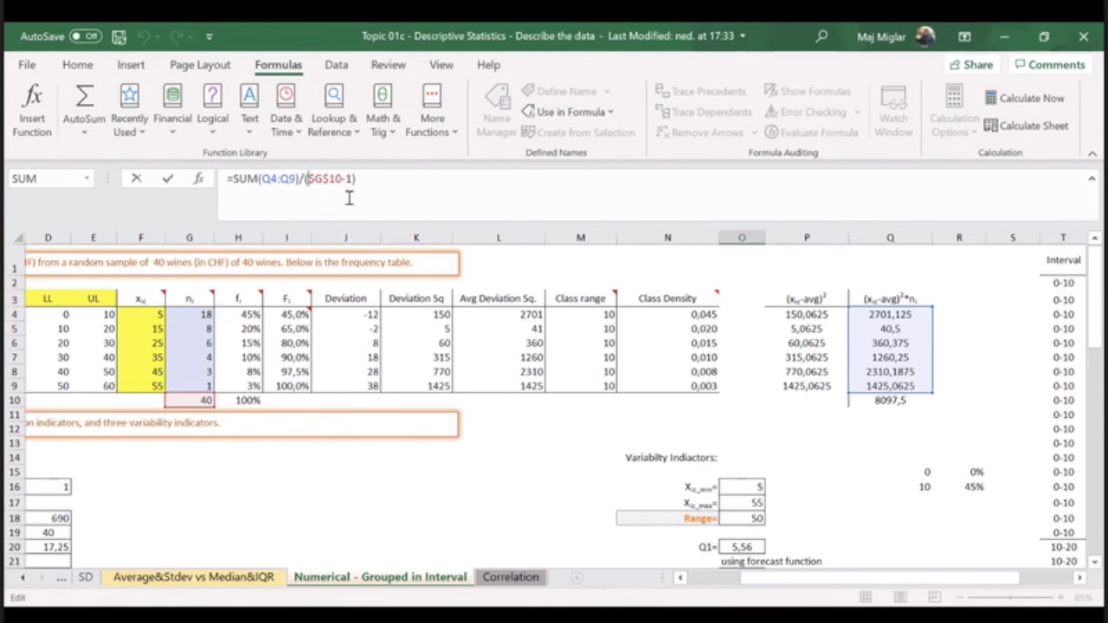
key("Escape")
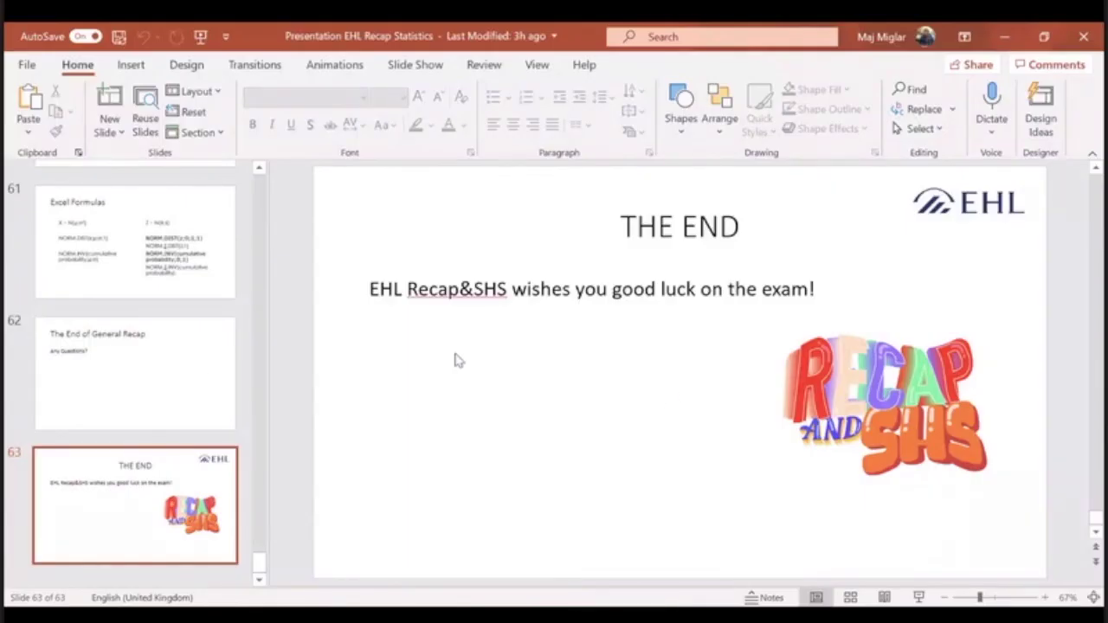
Switch to the PowerPoint recap presentation and show slide 62, "The End of General Recap"
left_click(148, 391)
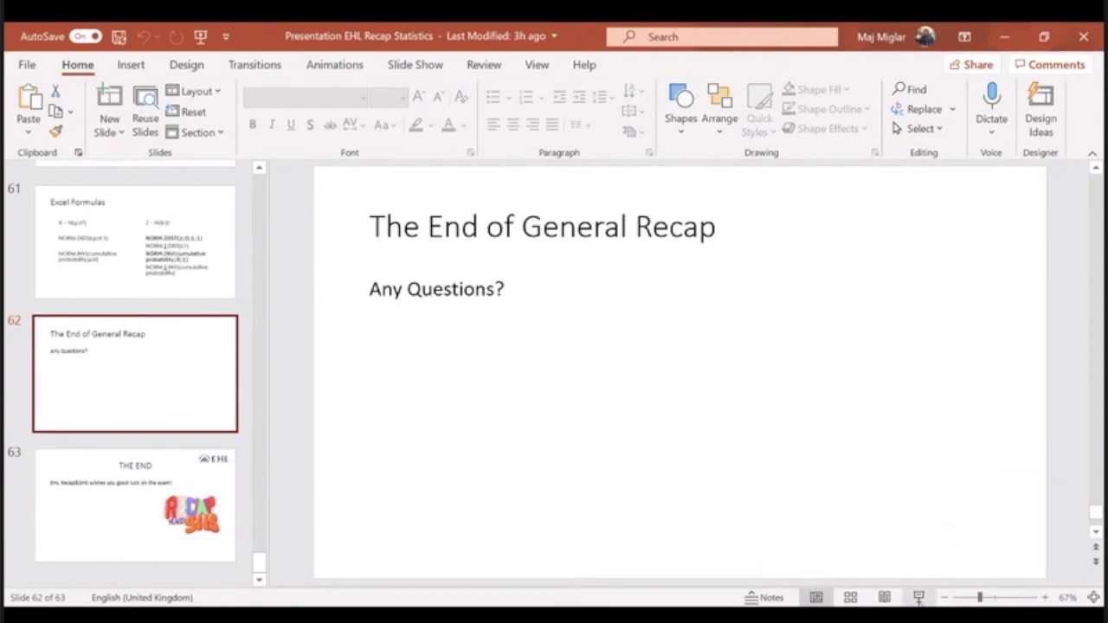